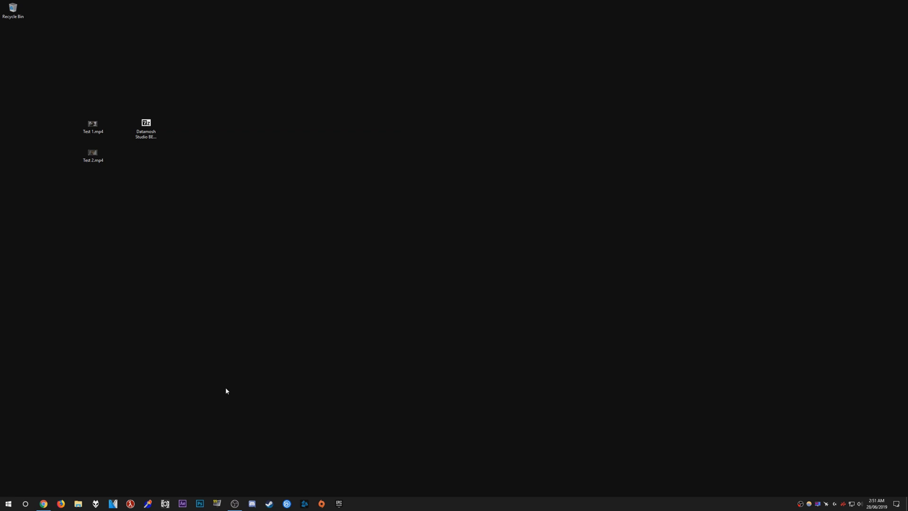
Bring up the Datamosh Studio download page.
click(43, 503)
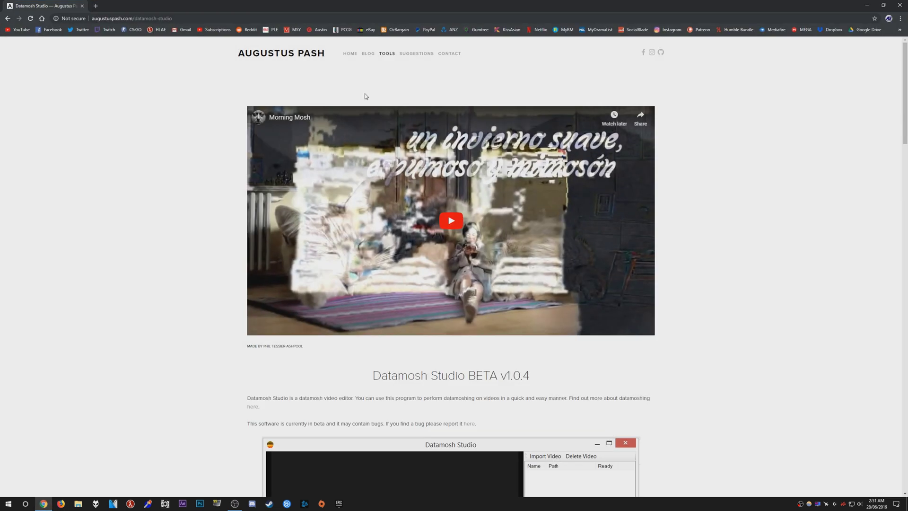
scroll(205, 233, down, 5)
scroll(205, 236, down, 20)
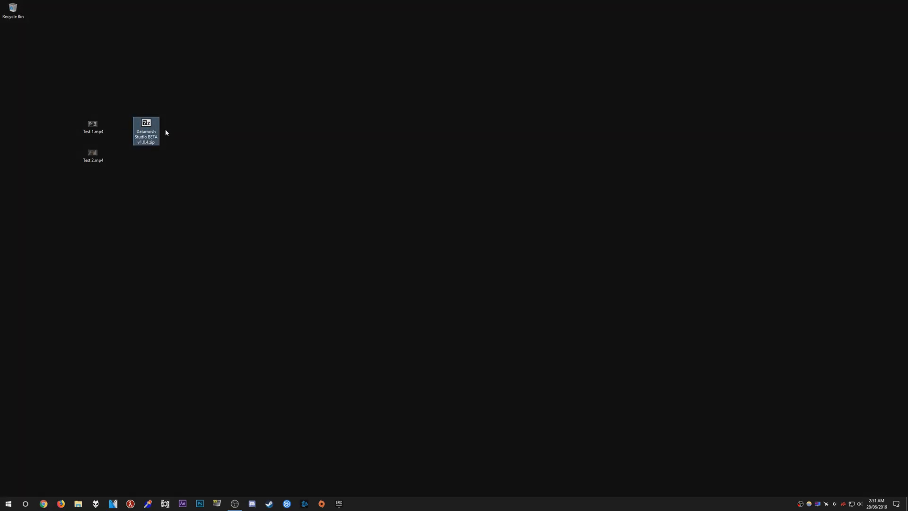
Extract the Datamosh Studio zip and open the extracted folder.
right_click(154, 132)
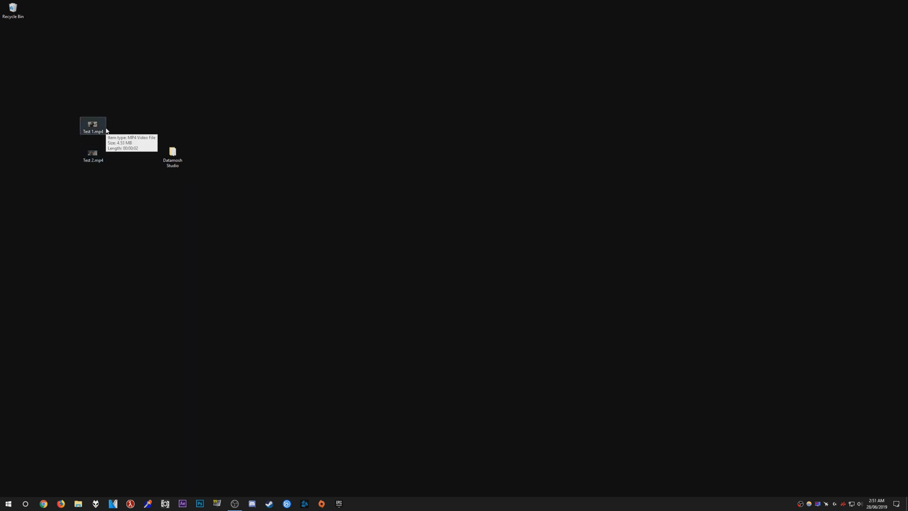
click(131, 145)
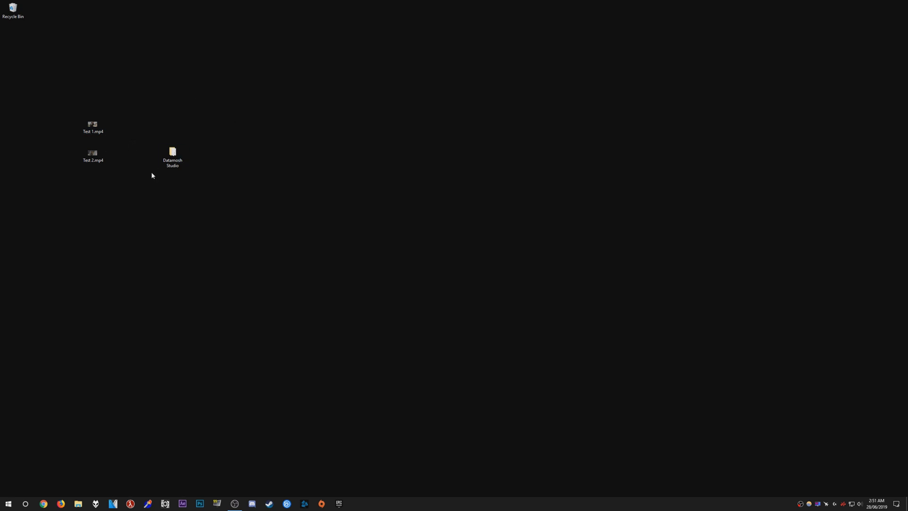
double_click(172, 158)
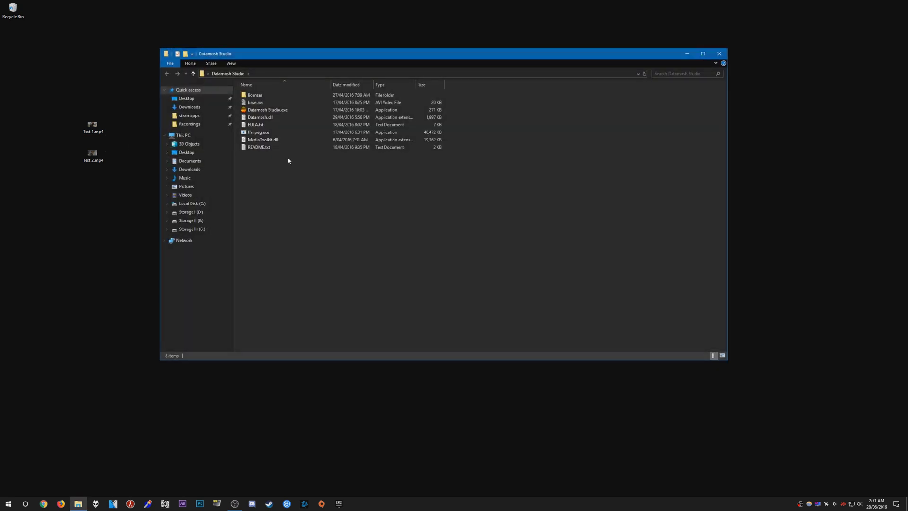
Launch Datamosh Studio.exe, close Explorer, and begin creating a new project.
double_click(267, 109)
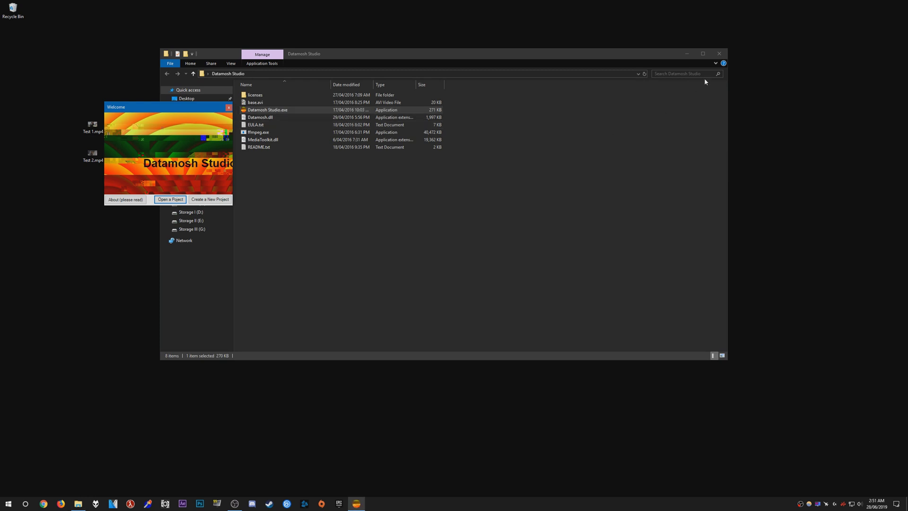
click(719, 53)
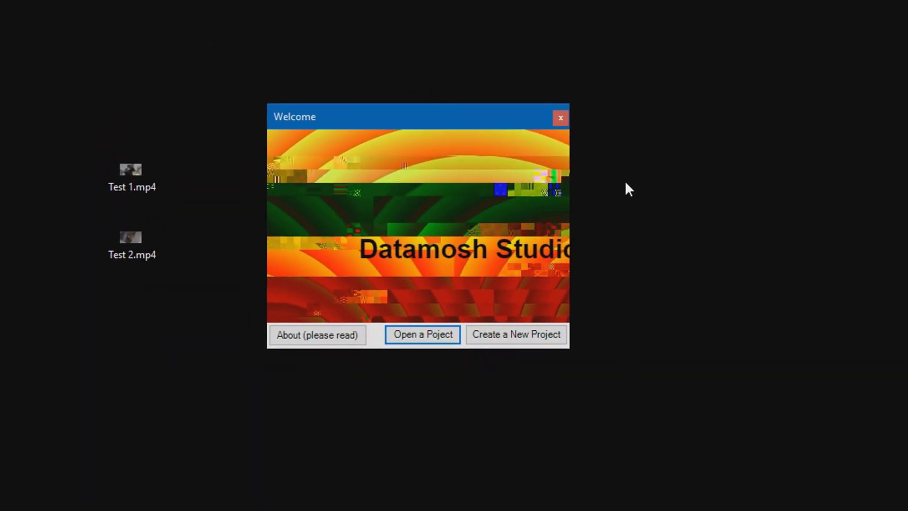
click(496, 338)
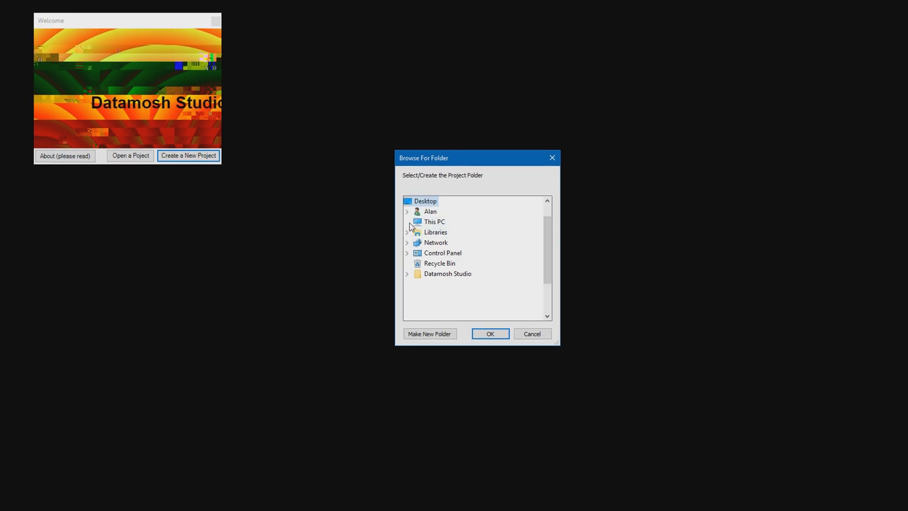
Place the project in a new Desktop folder named Test.
click(407, 221)
scroll(545, 263, down, 1)
scroll(522, 255, up, 2)
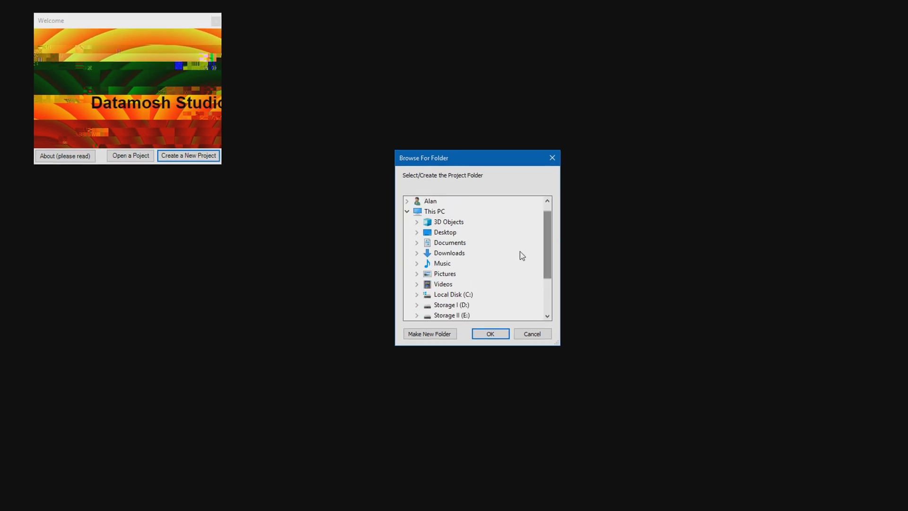
click(444, 232)
click(438, 336)
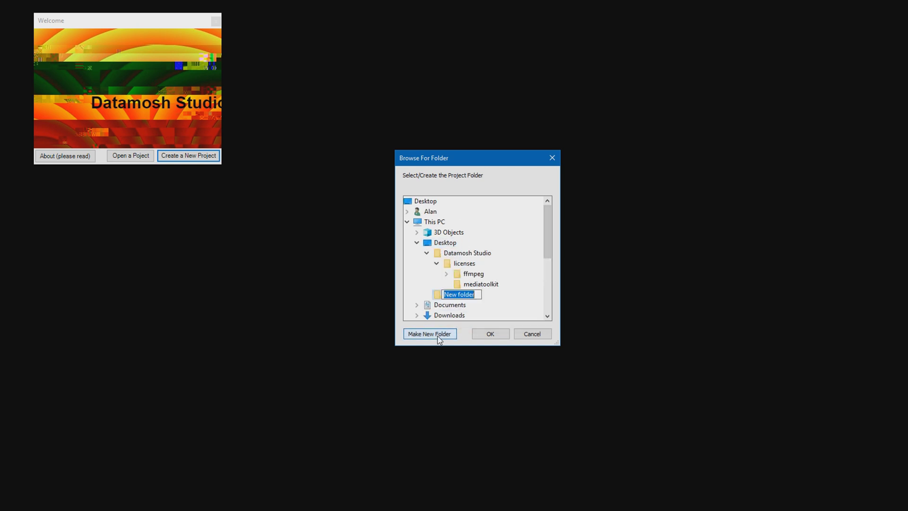
text(Test)
click(491, 334)
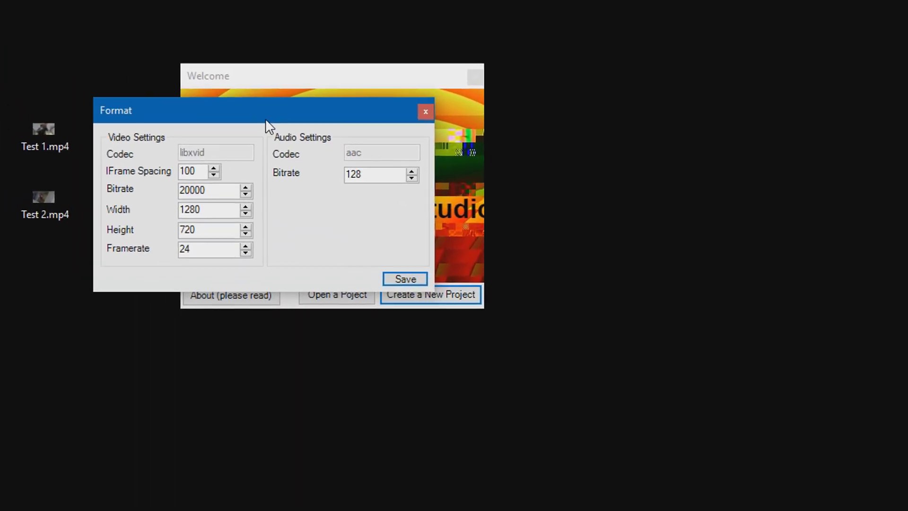
Set the project format to width 1920, height 1080, framerate 30, and save.
drag(267, 125, 422, 193)
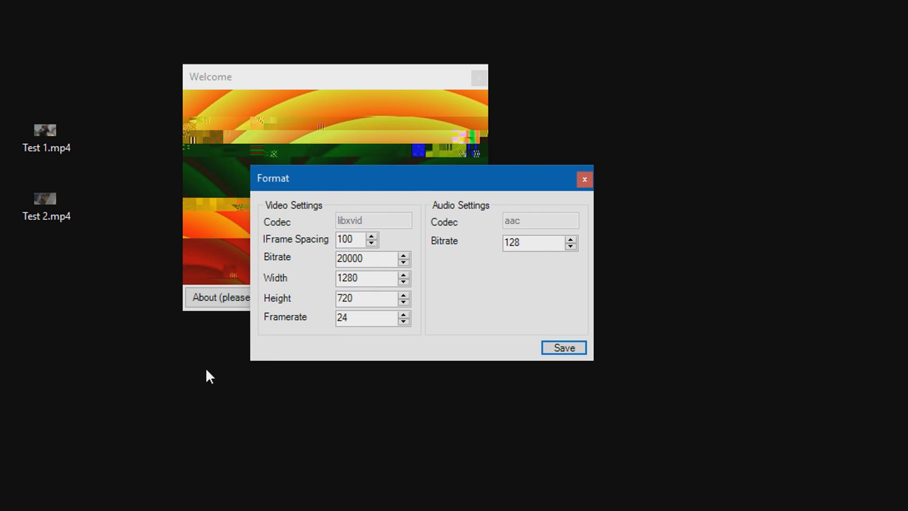
drag(378, 280, 282, 284)
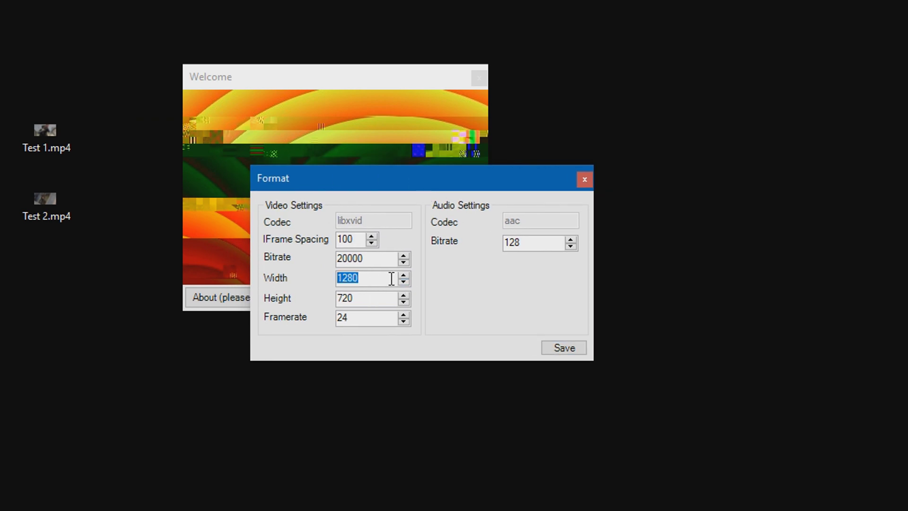
text(1920)
key(Tab)
text(1080)
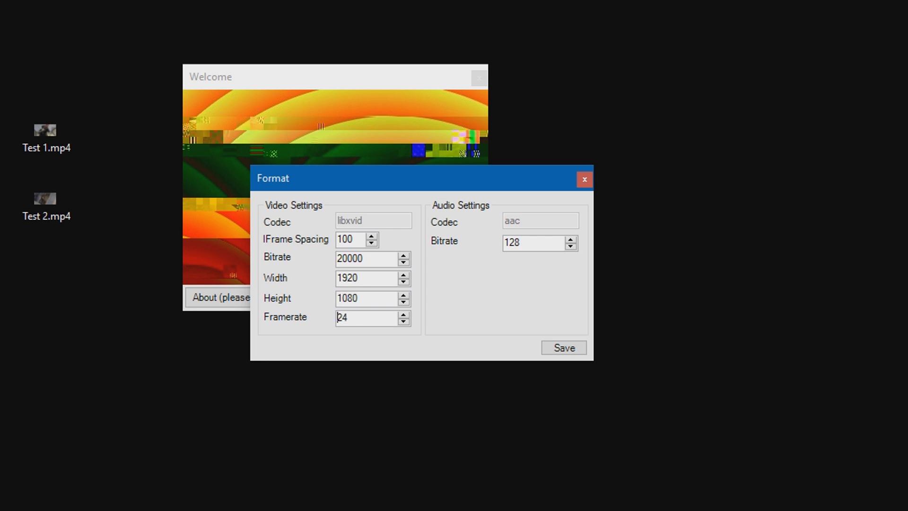
key(shift+End)
text(30)
click(574, 350)
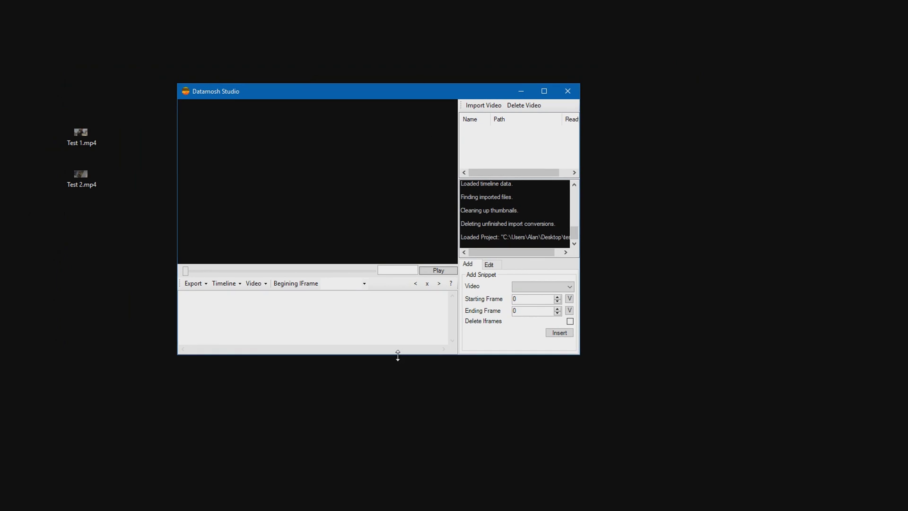
Enlarge the Datamosh Studio window and import Test 1.mp4.
drag(397, 354, 395, 440)
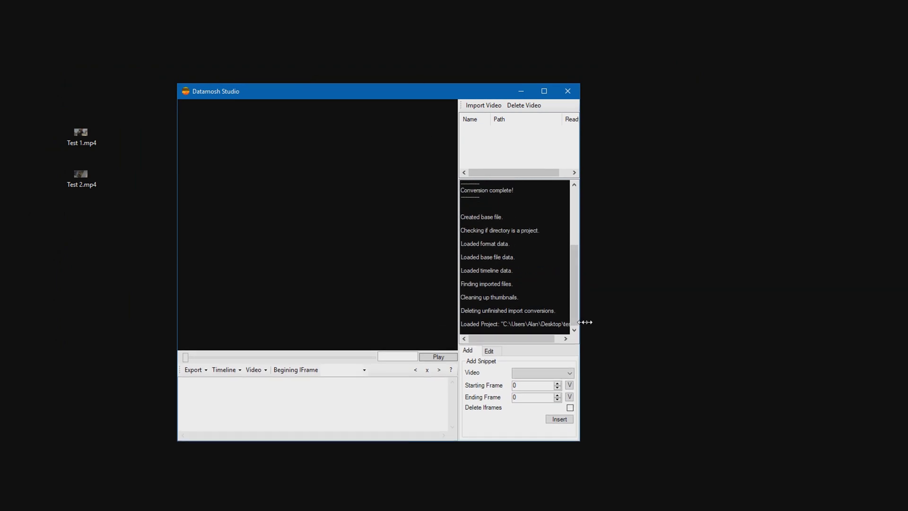
drag(584, 320, 731, 321)
drag(608, 297, 565, 299)
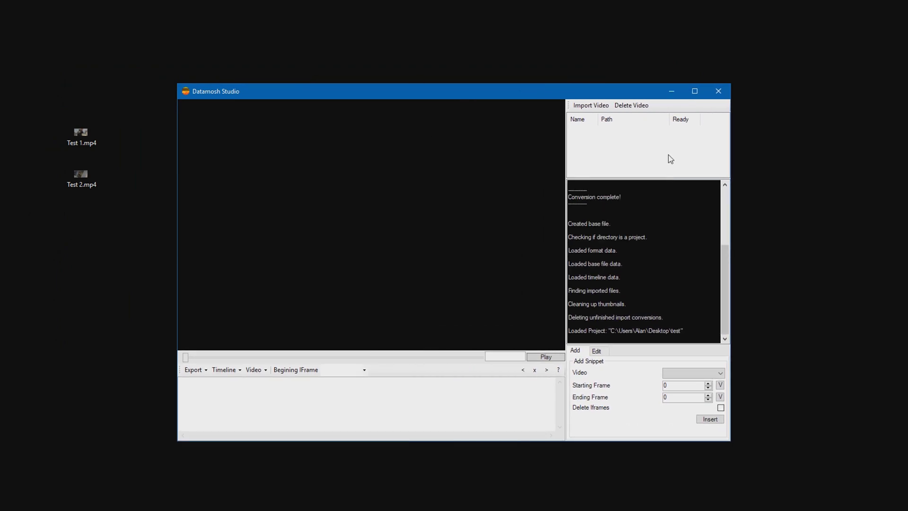
click(595, 108)
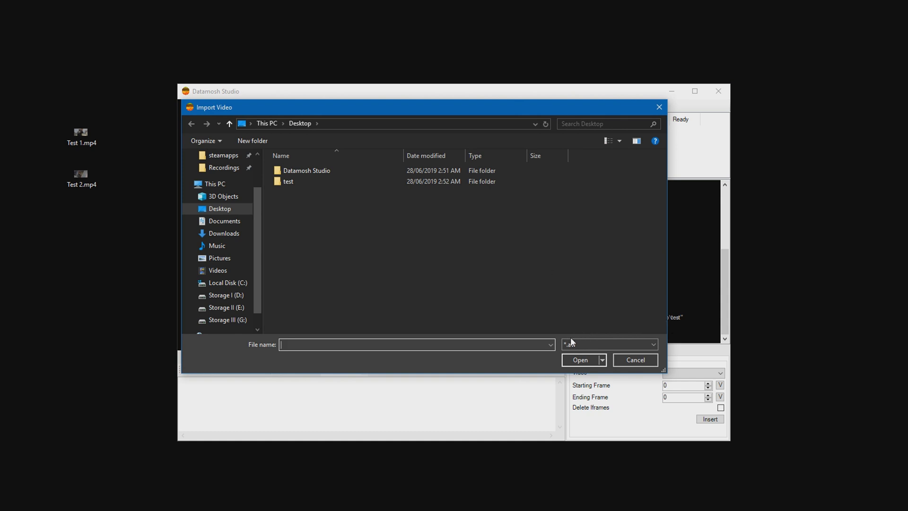
click(611, 343)
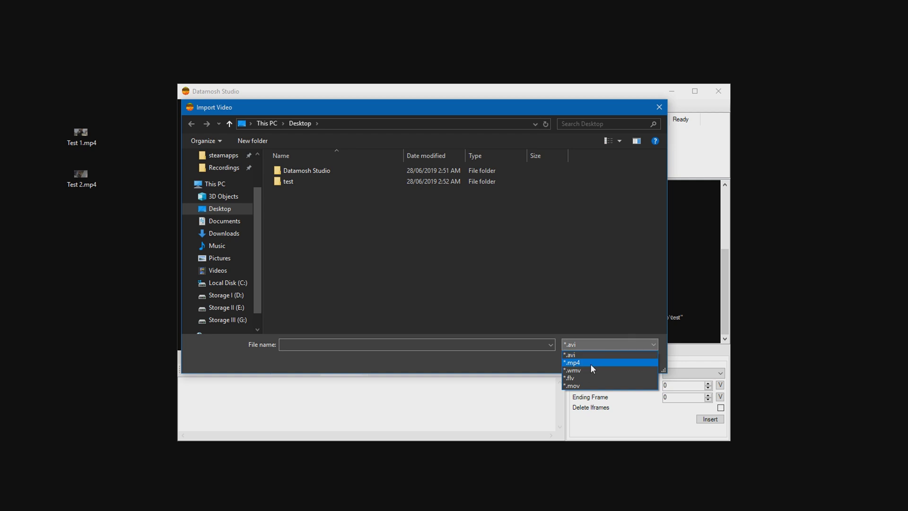
click(576, 363)
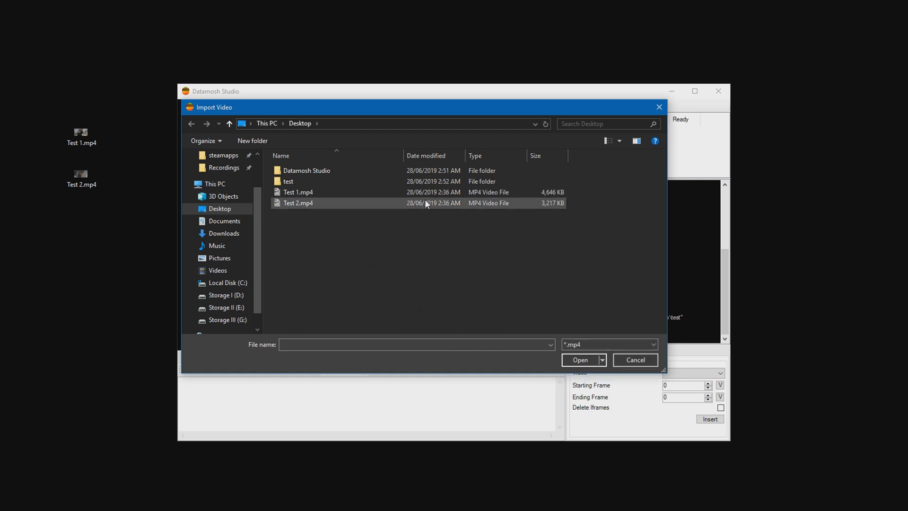
click(331, 192)
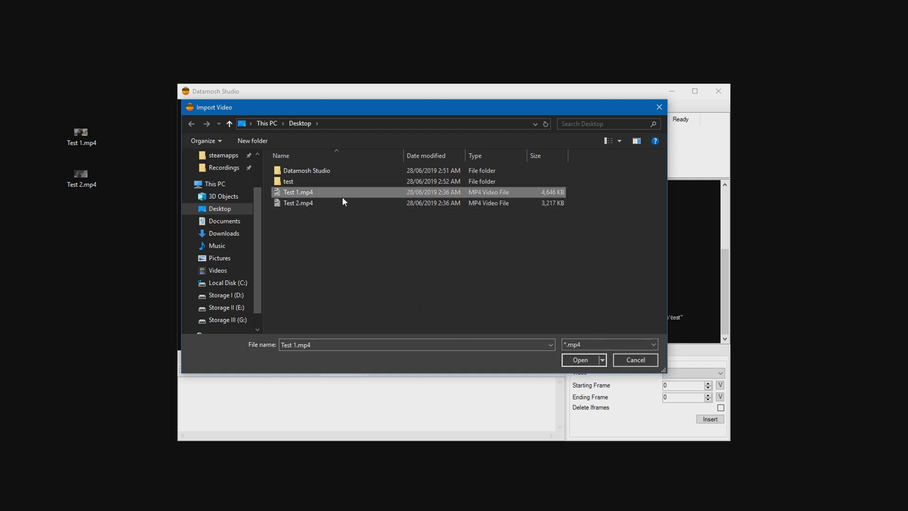
click(578, 361)
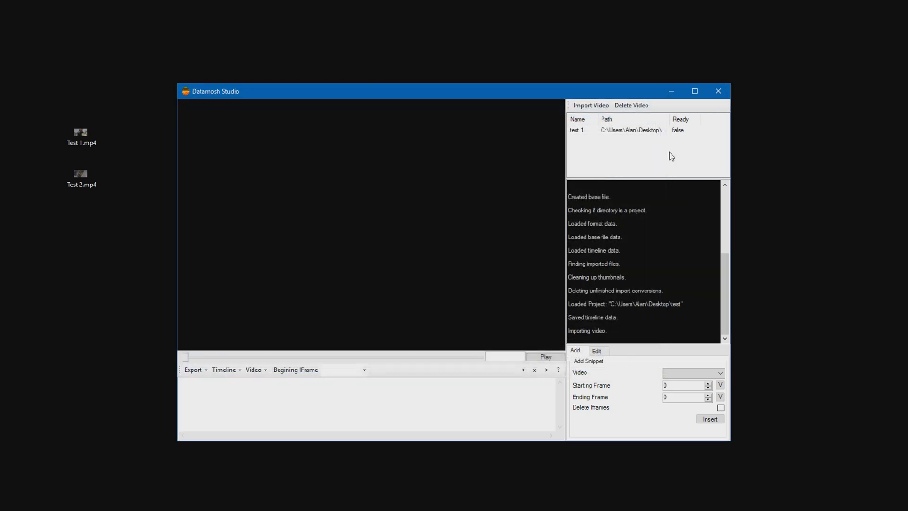
Import Test 2.mp4, then load test 1 into the preview once conversion finishes.
click(583, 106)
click(607, 345)
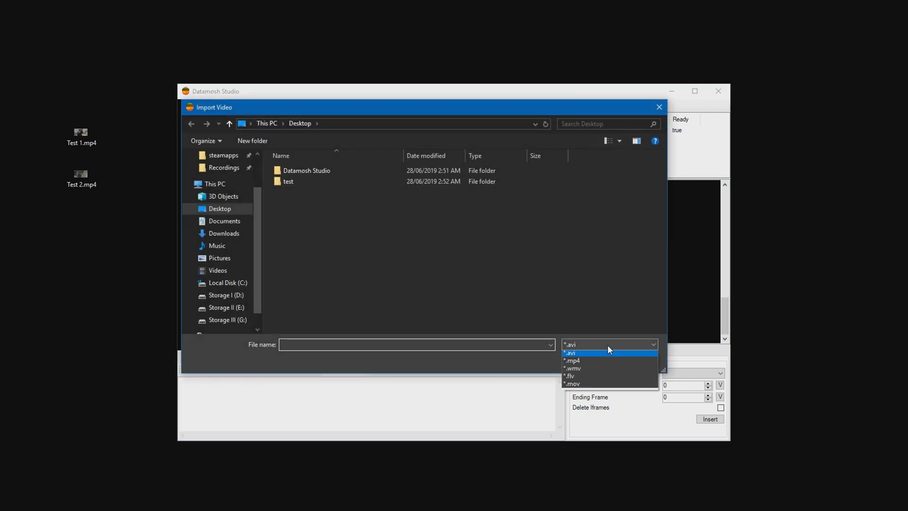
click(578, 363)
double_click(365, 204)
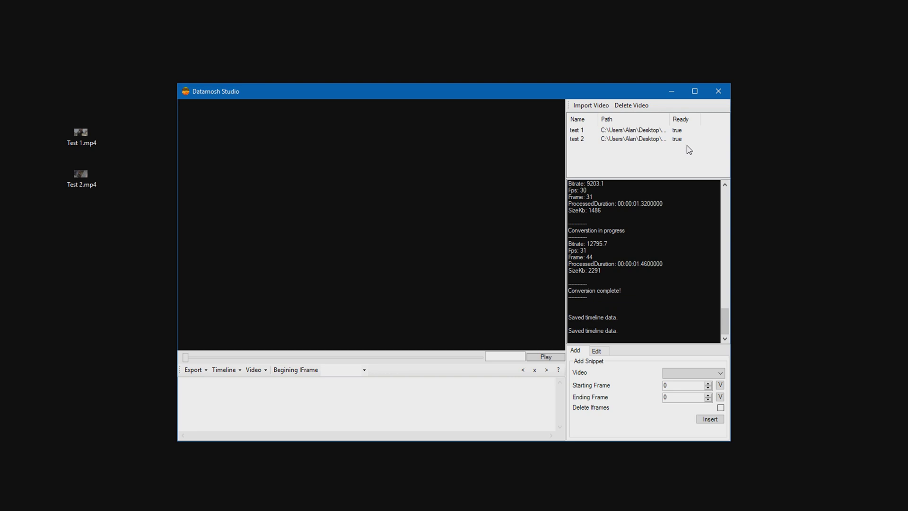
double_click(581, 133)
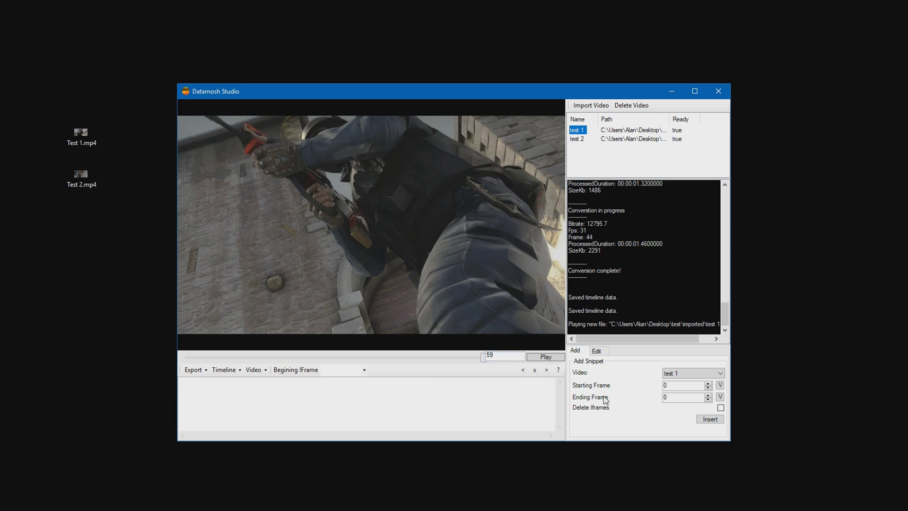
Insert test 1 frames 0–59 onto the timeline.
click(485, 356)
double_click(667, 397)
text(59)
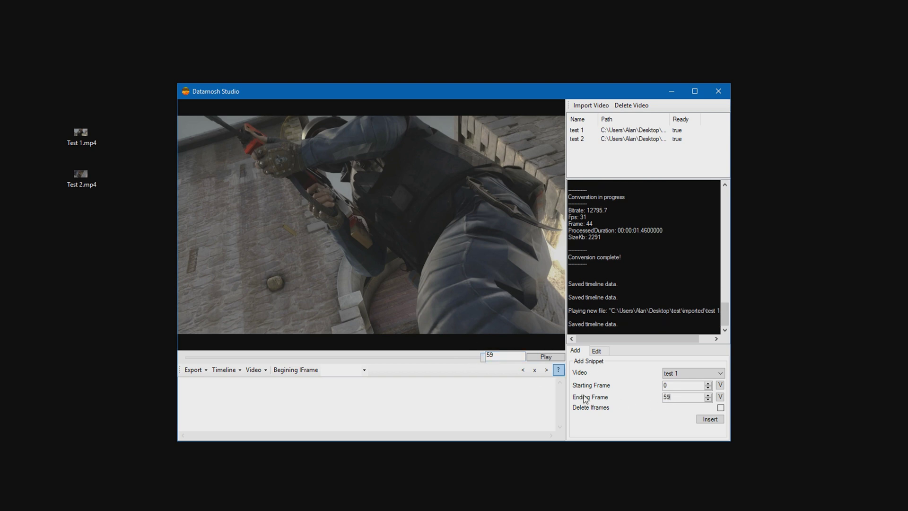
click(714, 420)
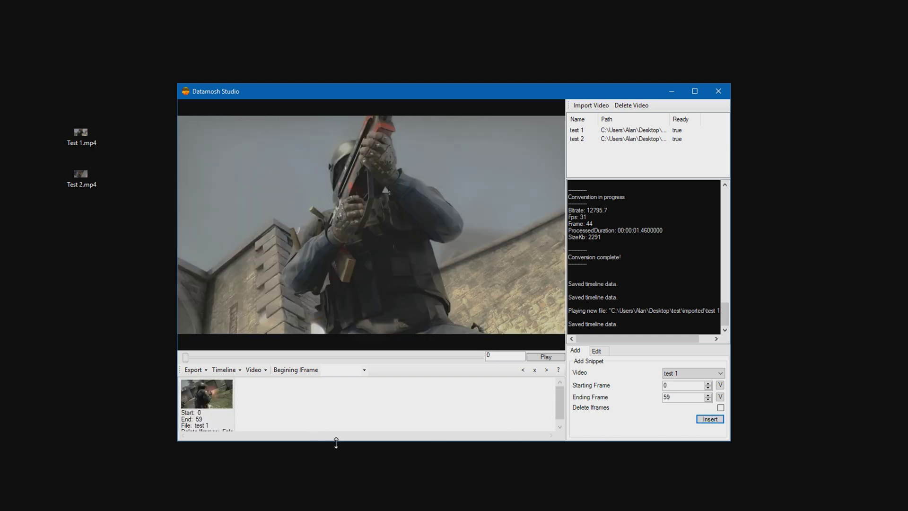
Insert test 2 frames 0–29 with I-frames deleted onto the timeline.
drag(334, 443, 336, 453)
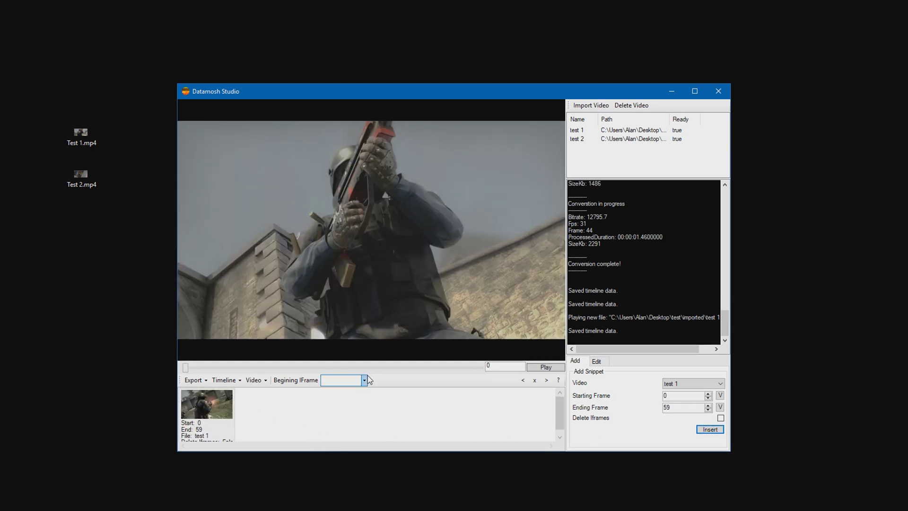
drag(369, 374, 368, 373)
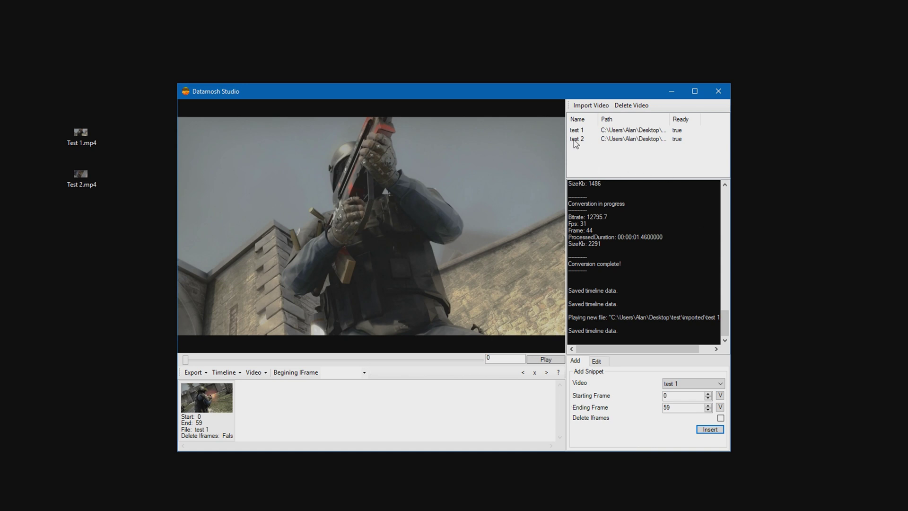
click(576, 139)
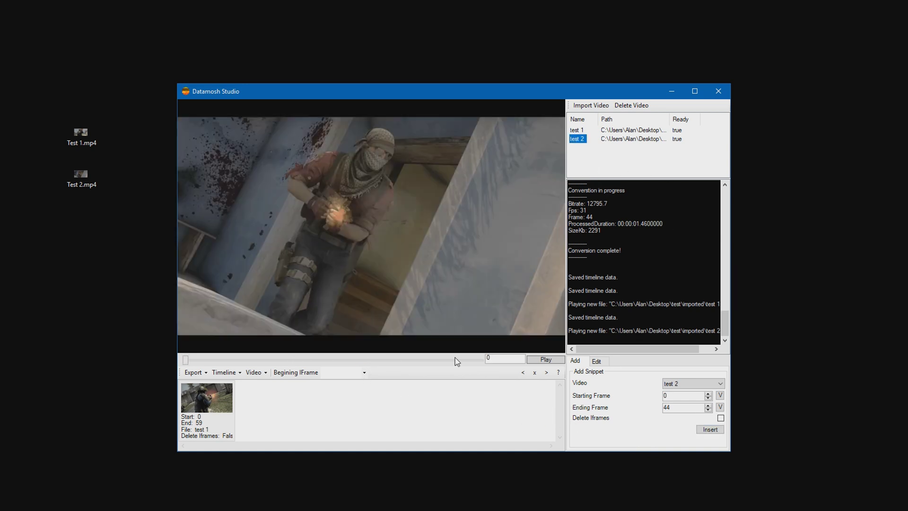
click(545, 361)
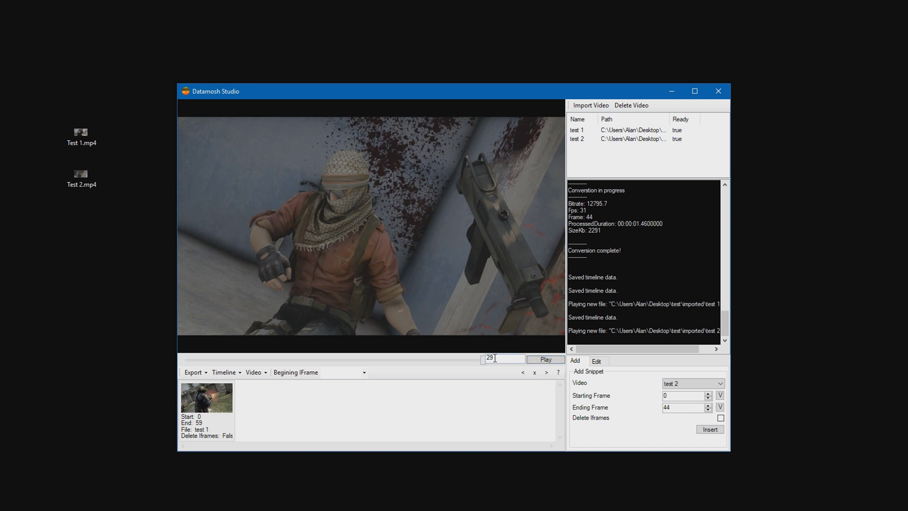
double_click(670, 407)
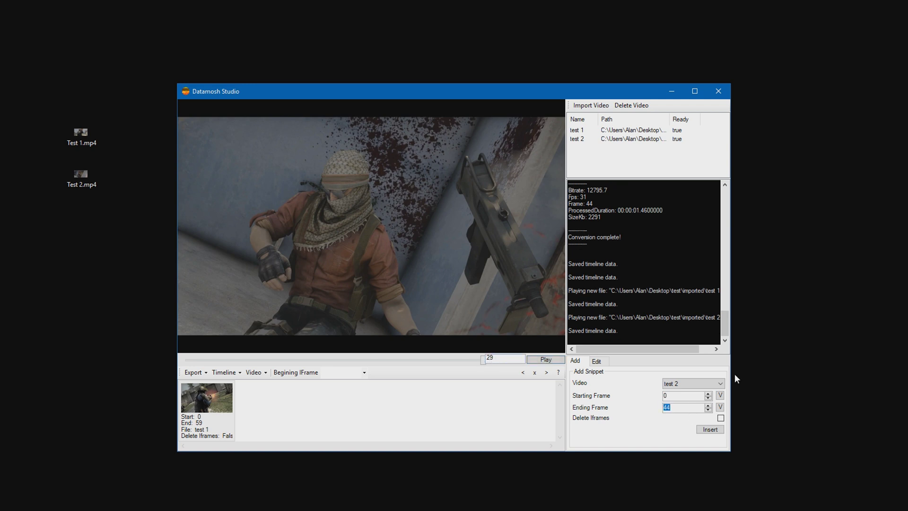
text(29)
click(720, 417)
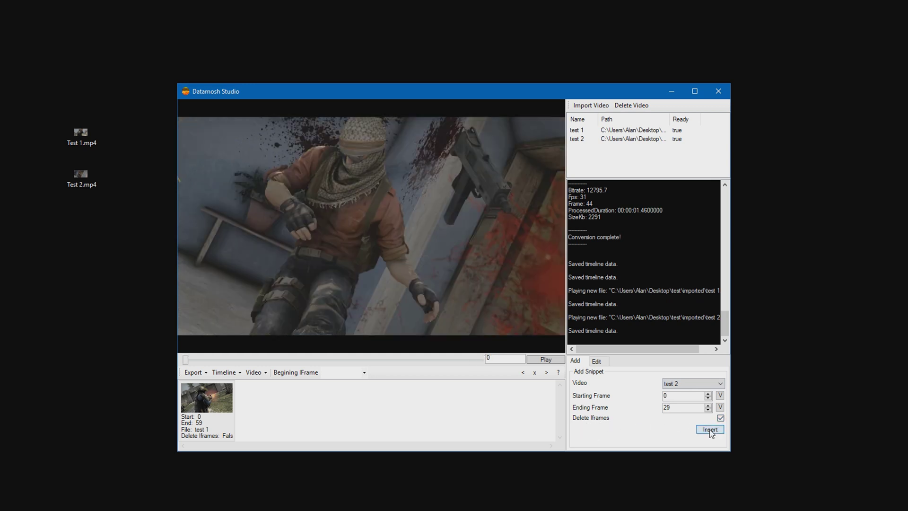
click(710, 431)
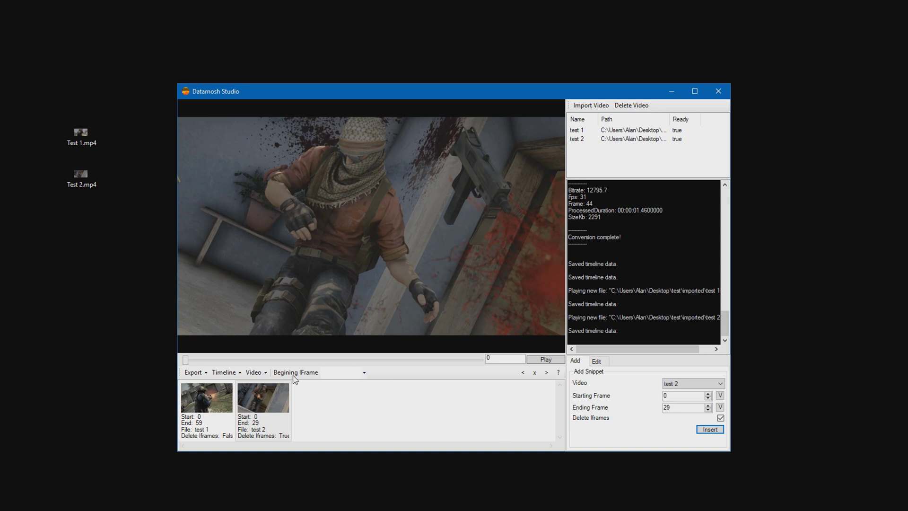
Choose test 1 as Begining IFrame, run Export, then play the exported base.mp4.
click(358, 377)
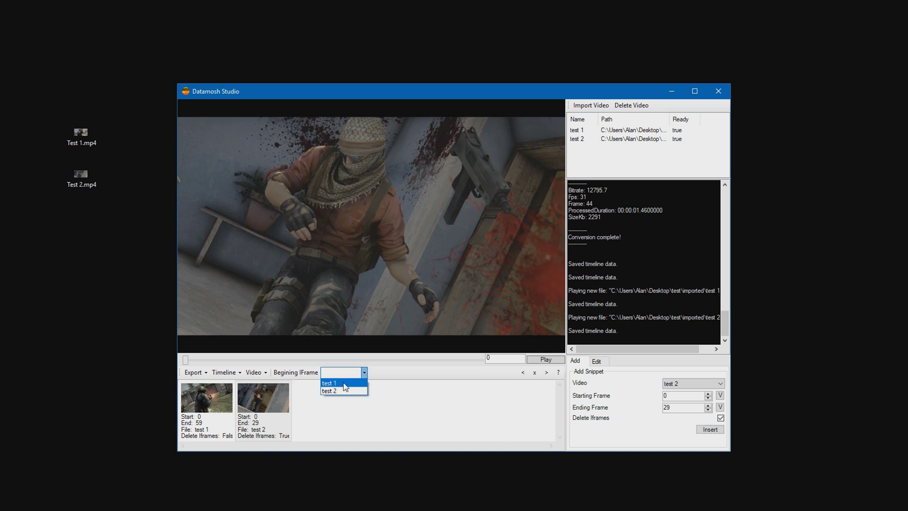
click(344, 386)
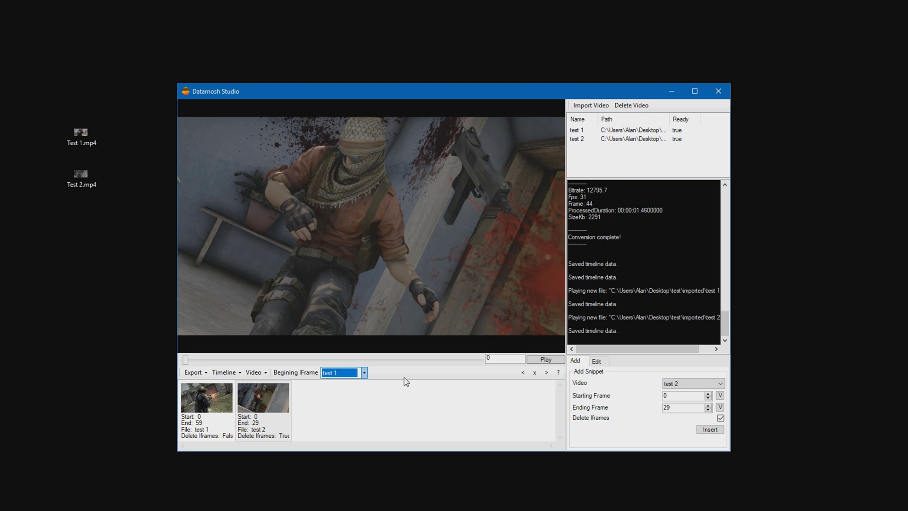
click(198, 375)
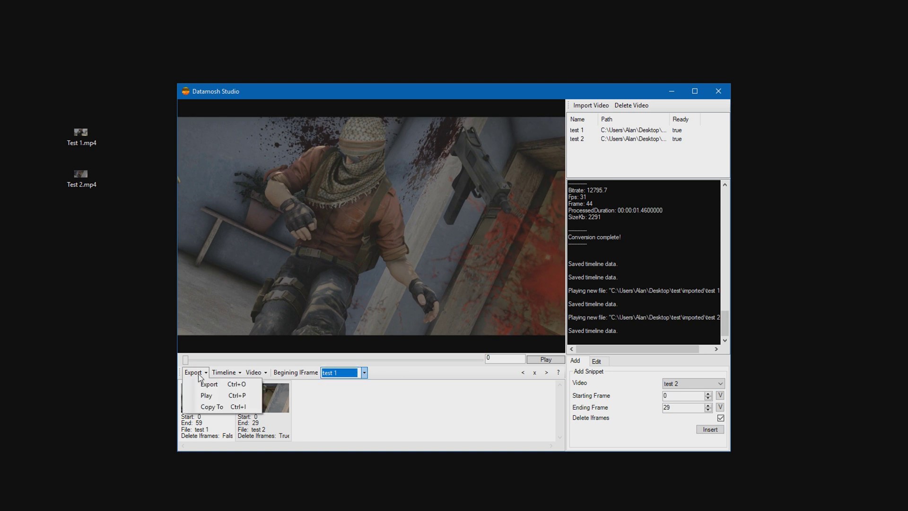
click(226, 386)
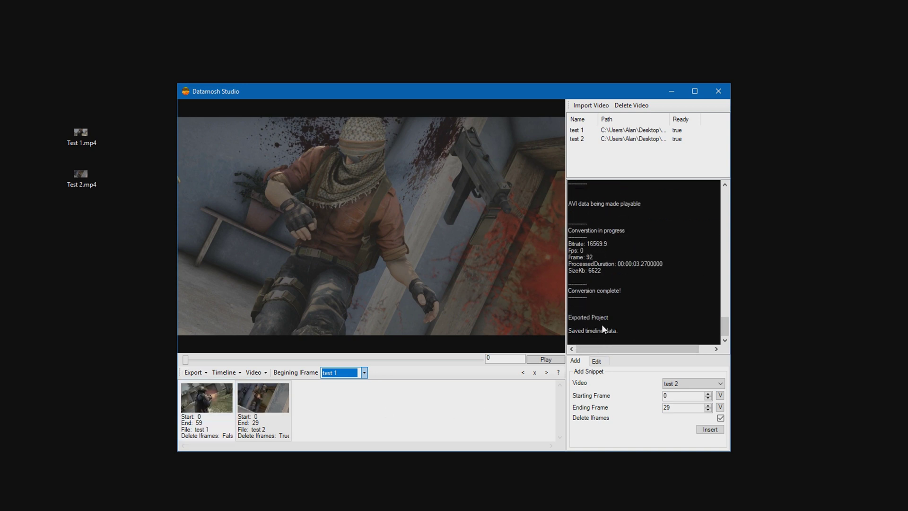
click(193, 372)
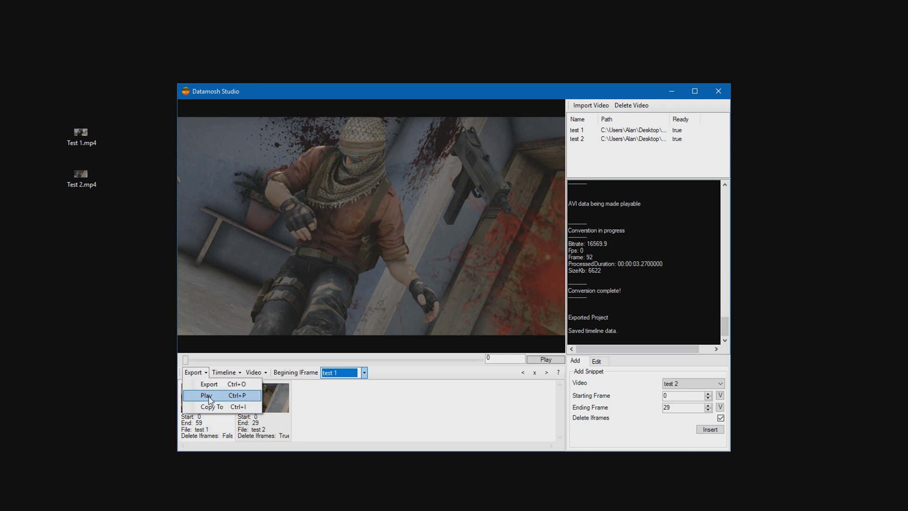
click(206, 395)
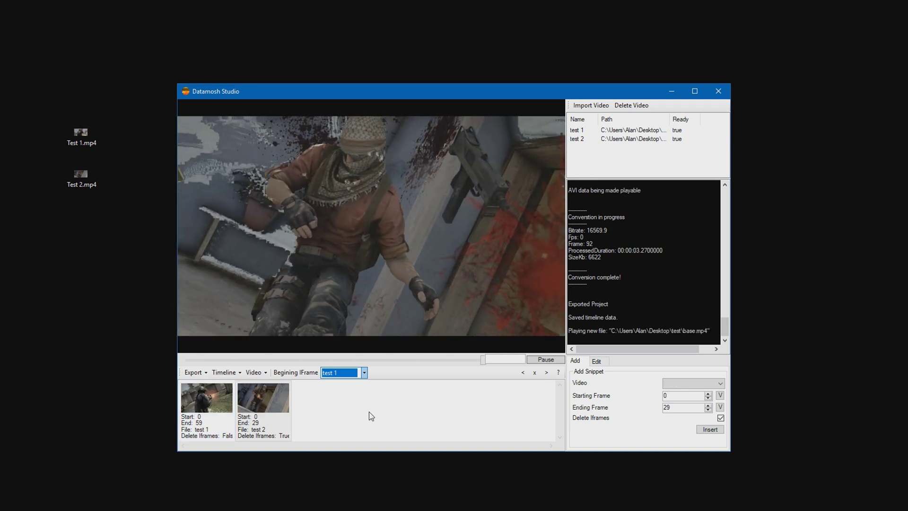
Copy the exported video to the Desktop as finish.mp4 via Export > Copy To.
click(337, 358)
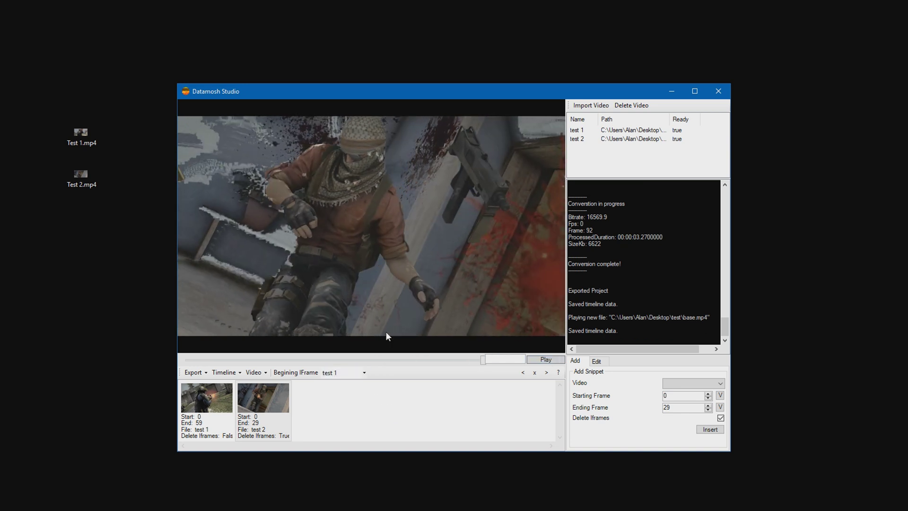
click(189, 373)
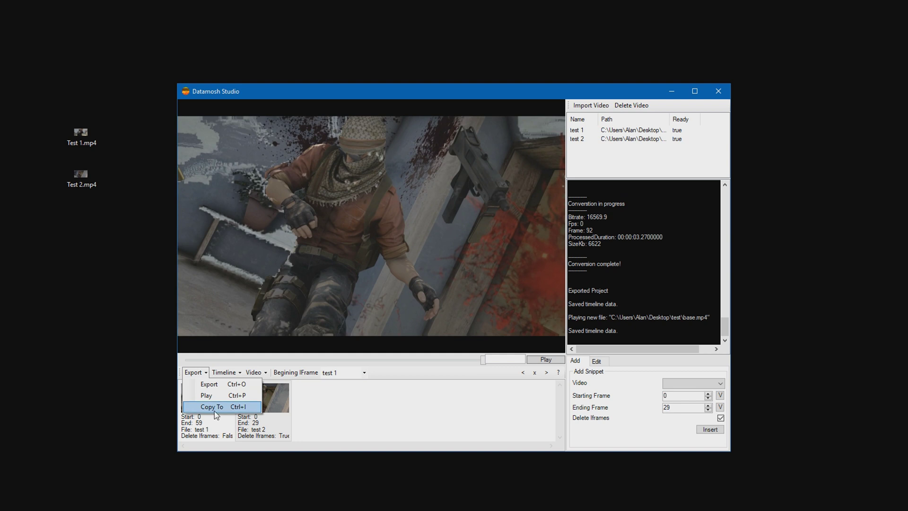
click(212, 407)
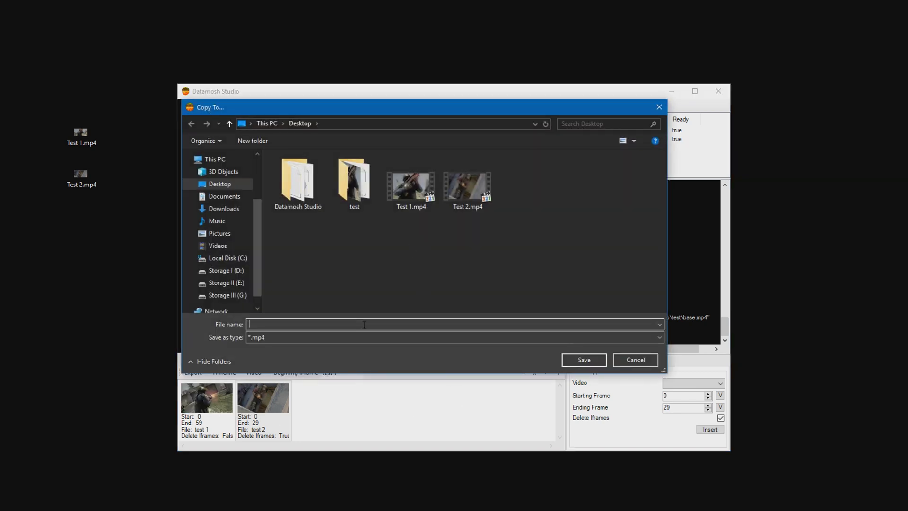
text(finish)
key(Return)
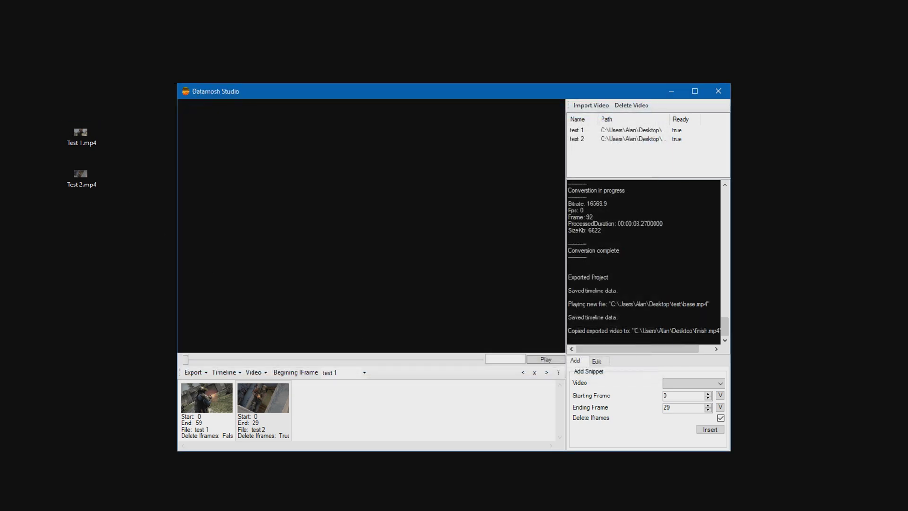
Play finish.mp4 from the desktop in Media Player Classic, replay it, then close the player.
drag(27, 69, 47, 185)
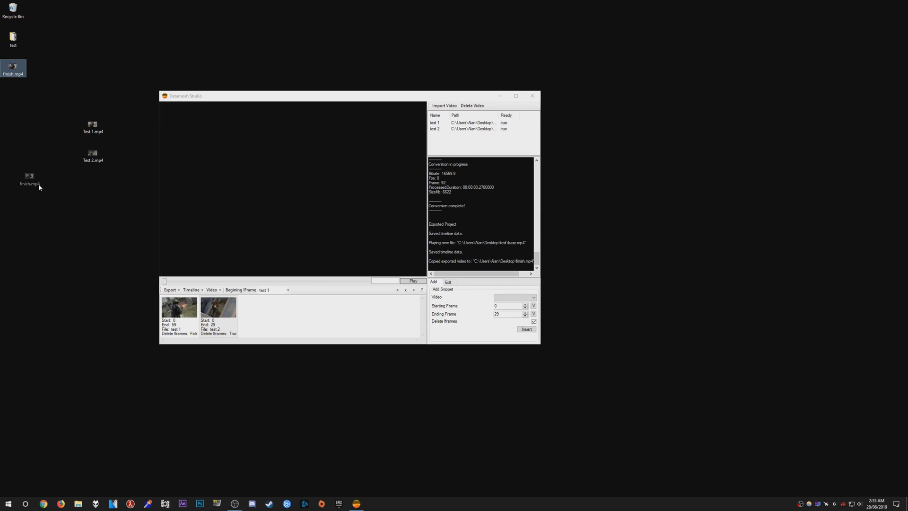
double_click(46, 184)
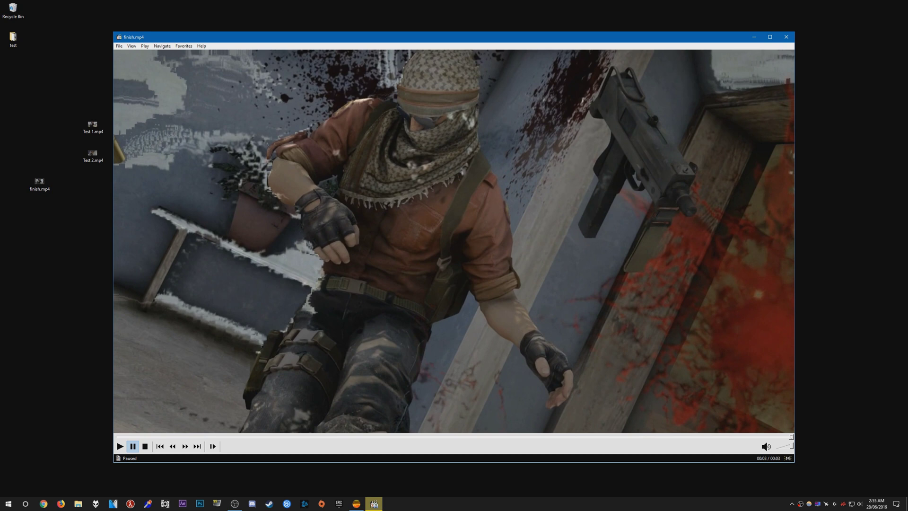
click(120, 445)
click(785, 37)
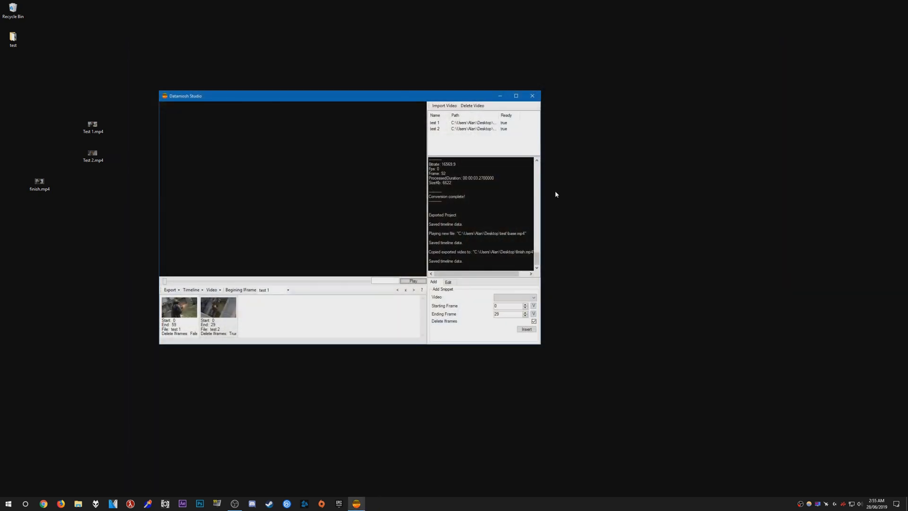